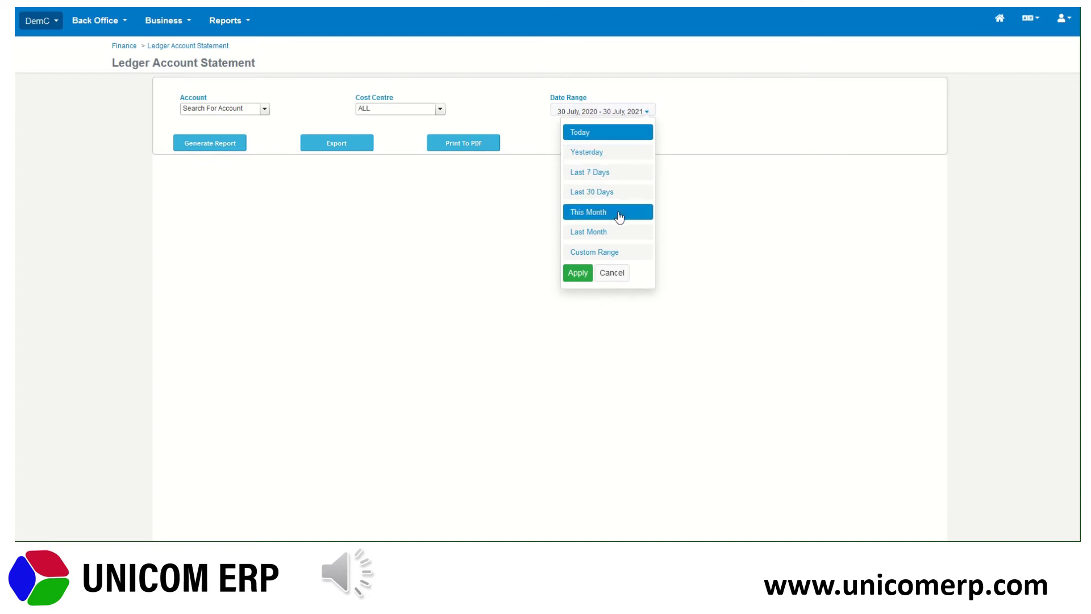
# Set a custom date range of 01/01/2021 to 30/07/2021 for the Ledger Account Statement
pyautogui.click(617, 254)
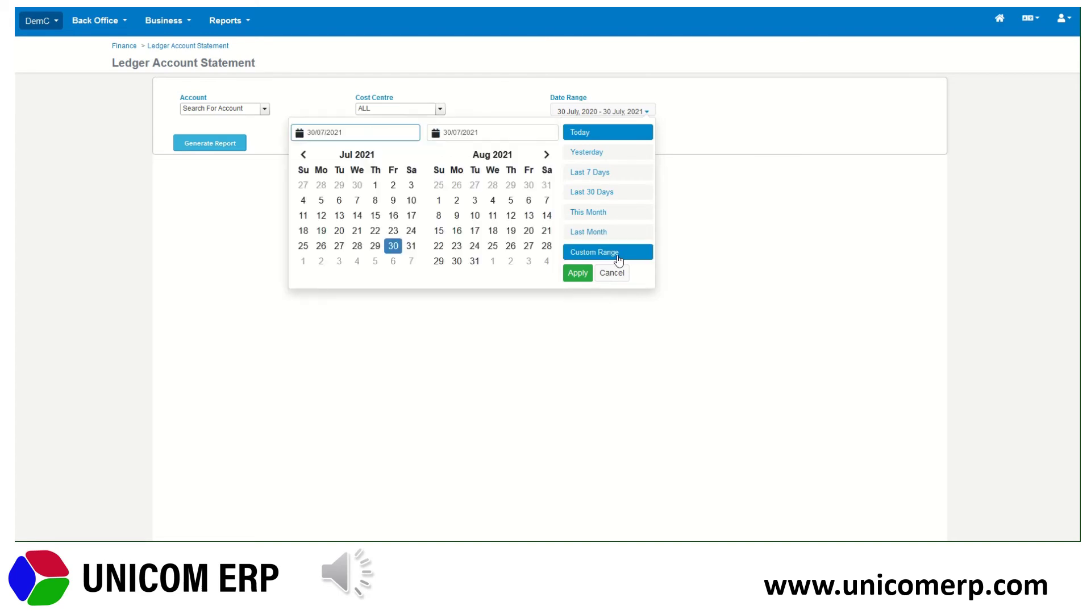
pyautogui.click(315, 133)
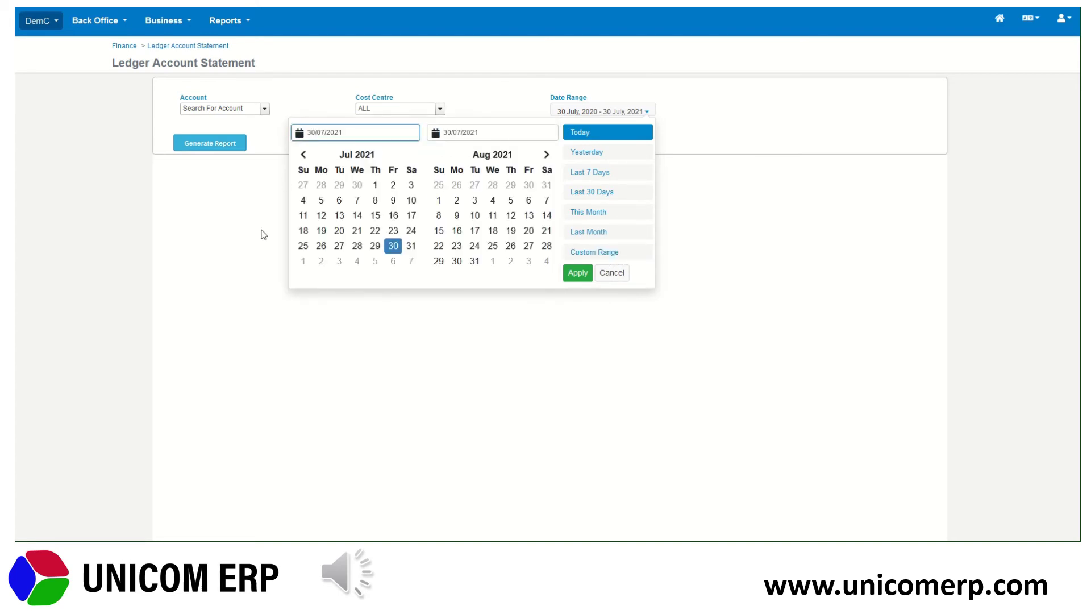
pyautogui.press('BackSpace')
pyautogui.press('BackSpace')
pyautogui.write('01')
pyautogui.press('Right')
pyautogui.press('Right')
pyautogui.press('BackSpace')
pyautogui.write('1')
pyautogui.click(577, 273)
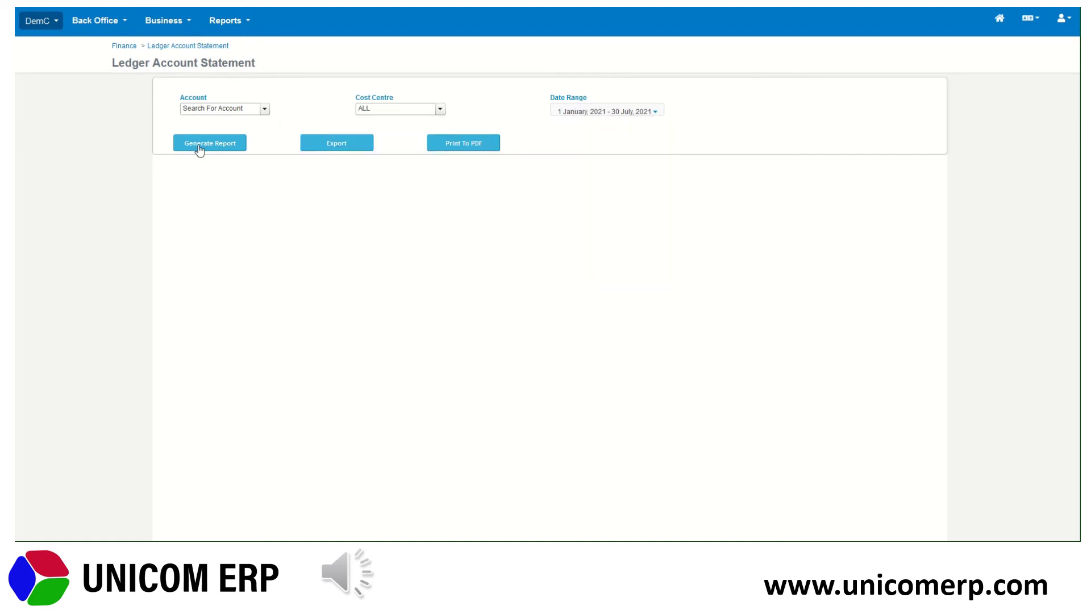
# Generate the ledger statement for the Travelling account and open the voucher behind its 29/07/2021 transaction
pyautogui.click(265, 109)
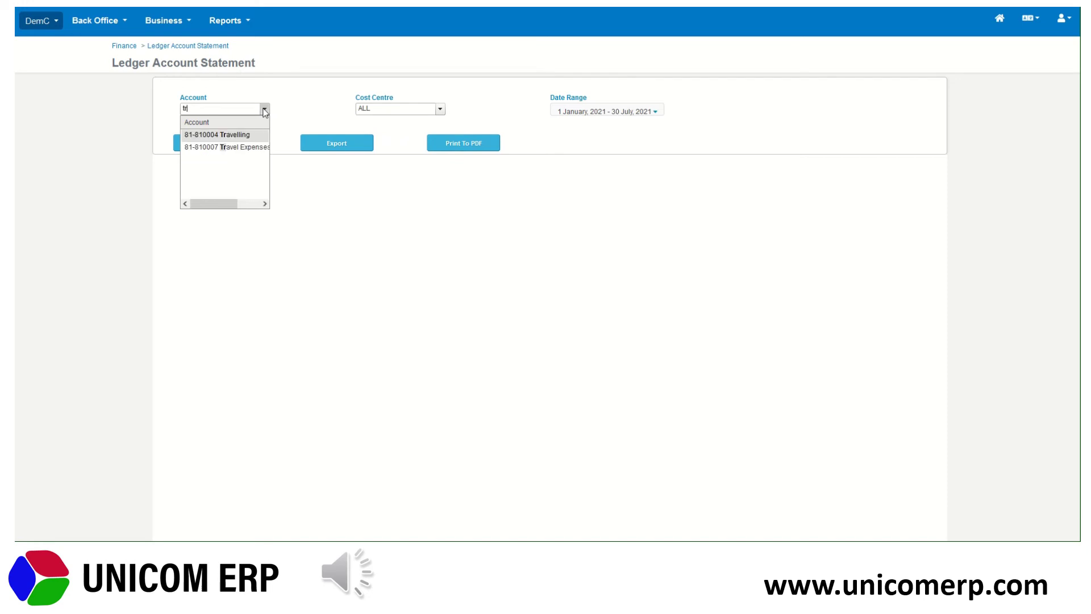
pyautogui.click(243, 138)
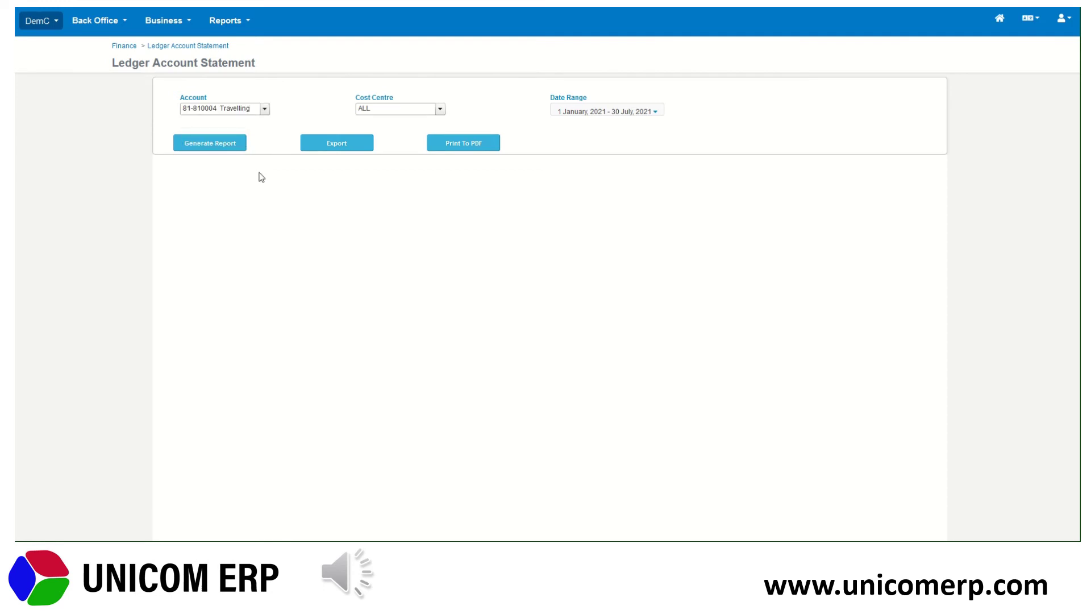
pyautogui.click(214, 148)
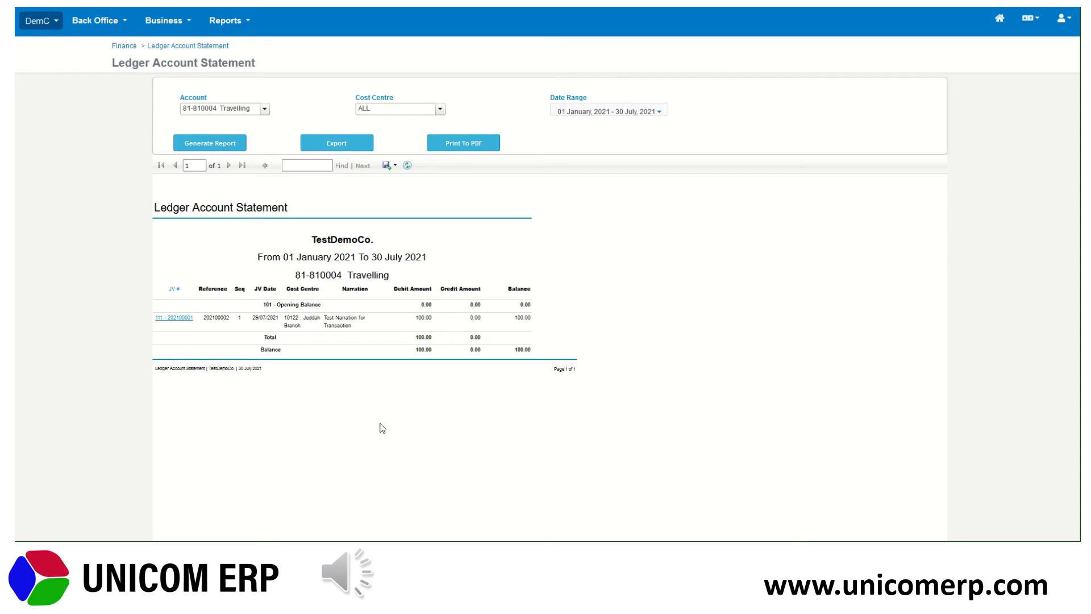
pyautogui.click(185, 321)
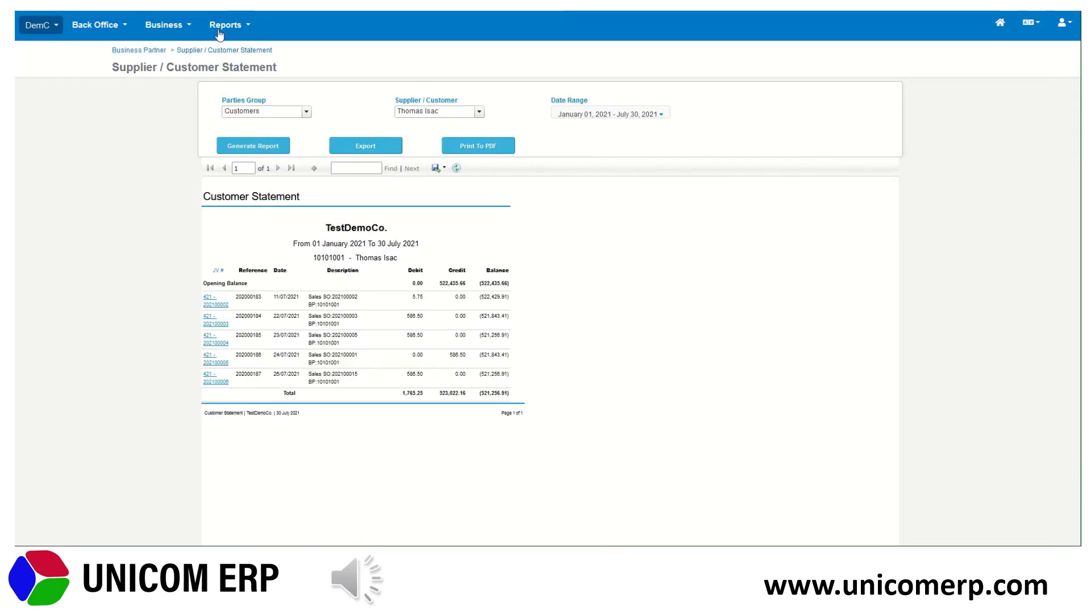
# Open the finance Customer/Supplier Statement report and set a custom date range of 1 January 2021 to 30 July 2021
pyautogui.click(227, 30)
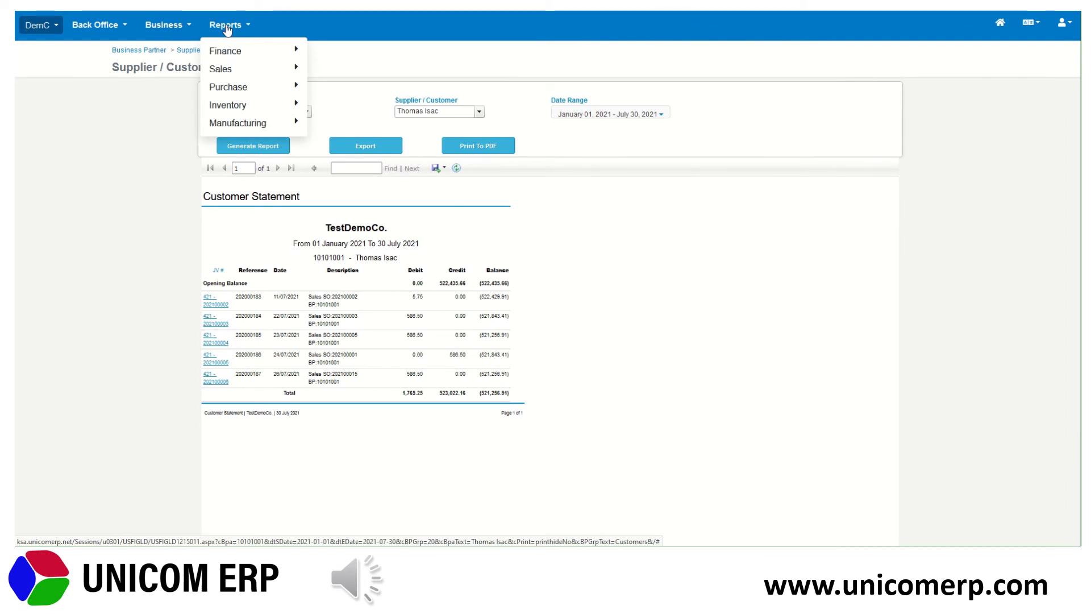
pyautogui.moveTo(230, 51)
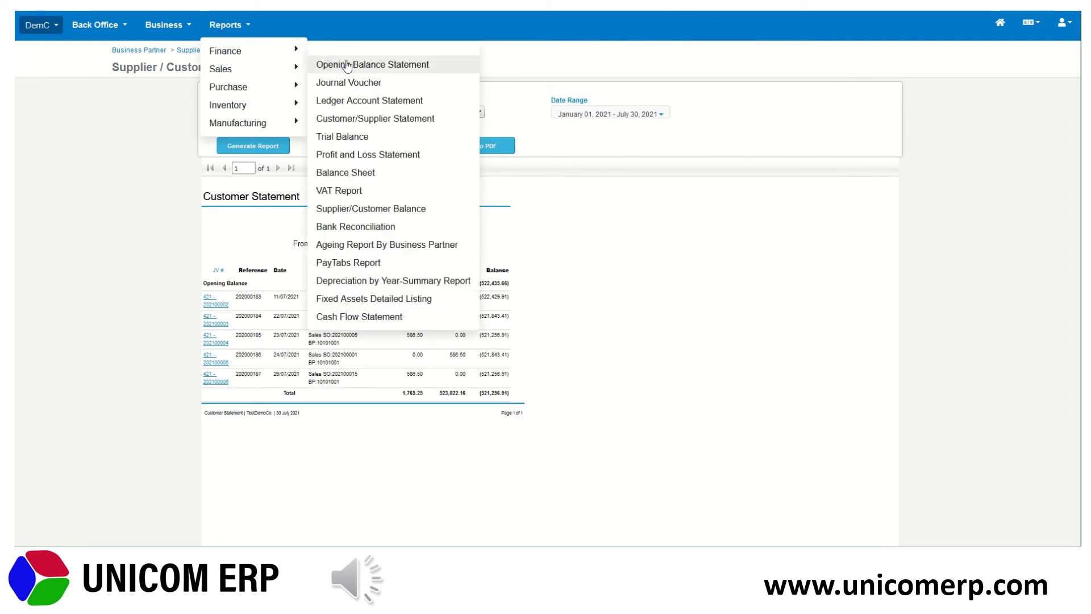
pyautogui.click(356, 120)
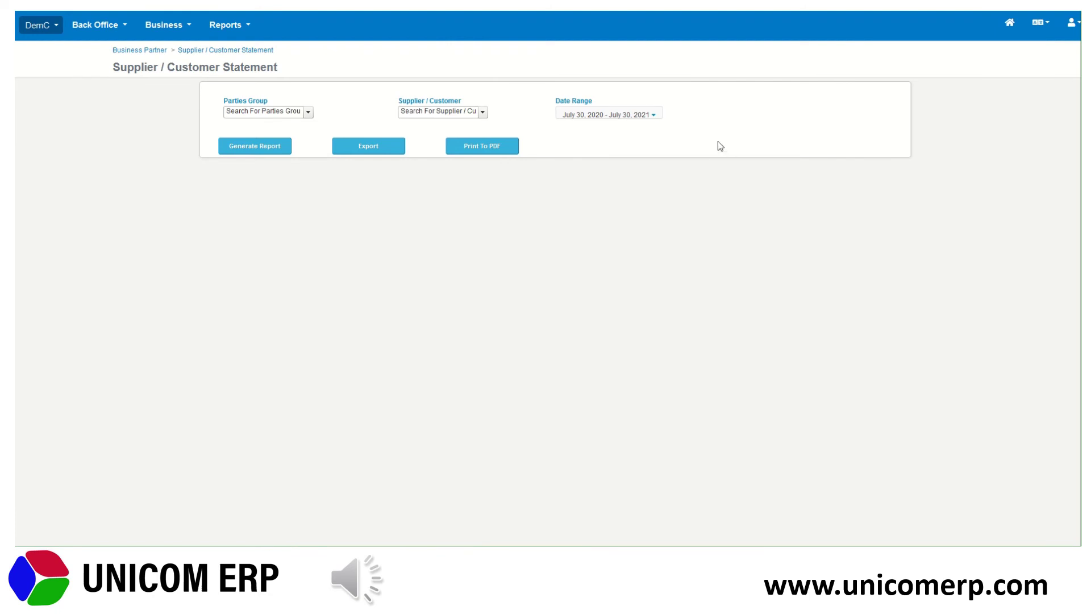
pyautogui.click(635, 122)
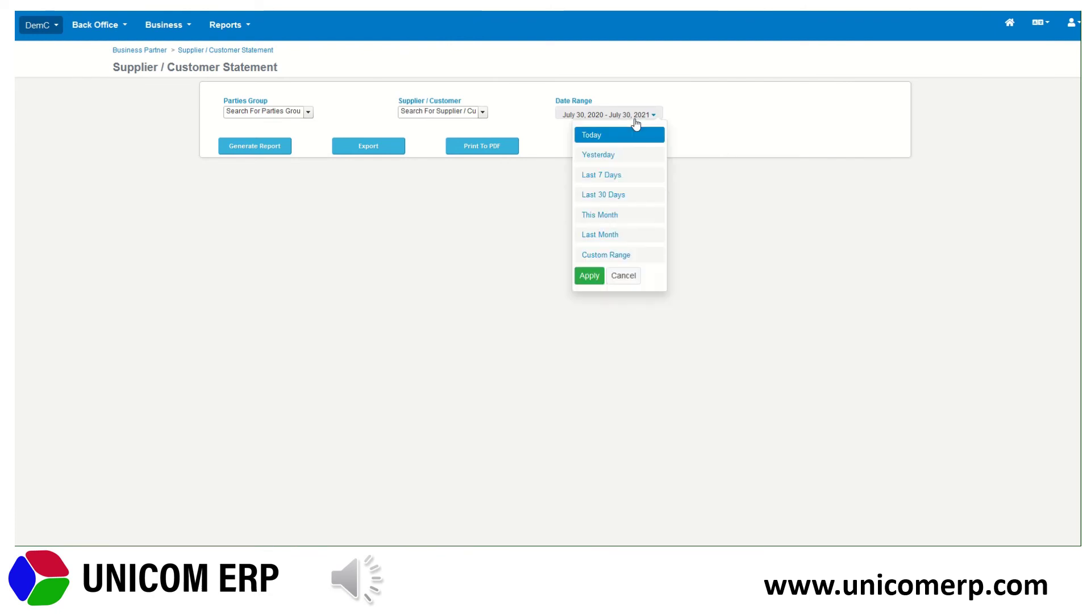
pyautogui.click(624, 256)
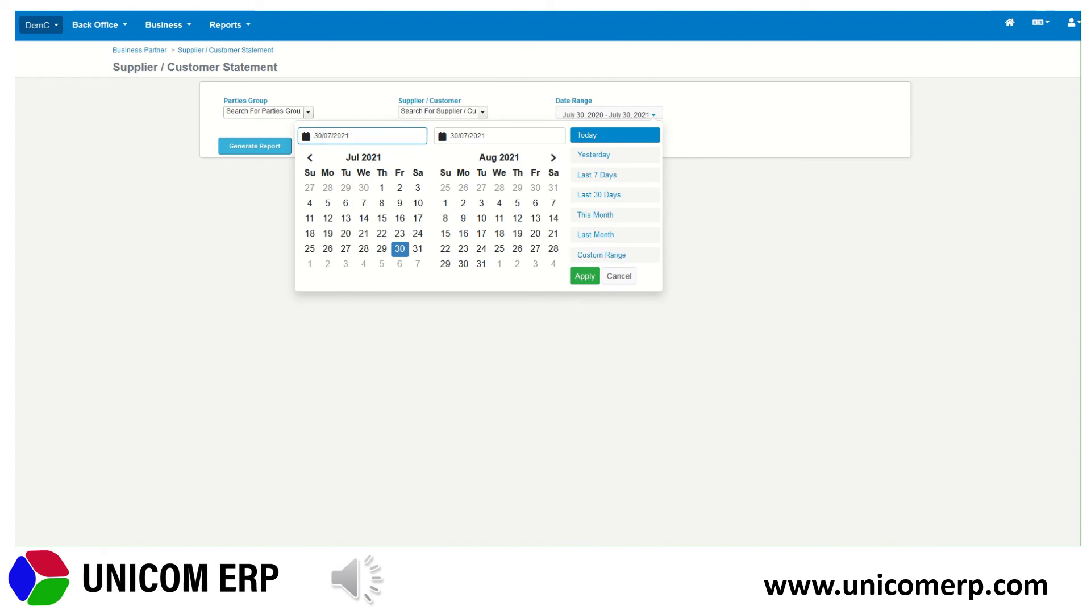
pyautogui.press('BackSpace')
pyautogui.press('BackSpace')
pyautogui.write('01')
pyautogui.press('BackSpace')
pyautogui.press('BackSpace')
pyautogui.write('01')
pyautogui.click(584, 277)
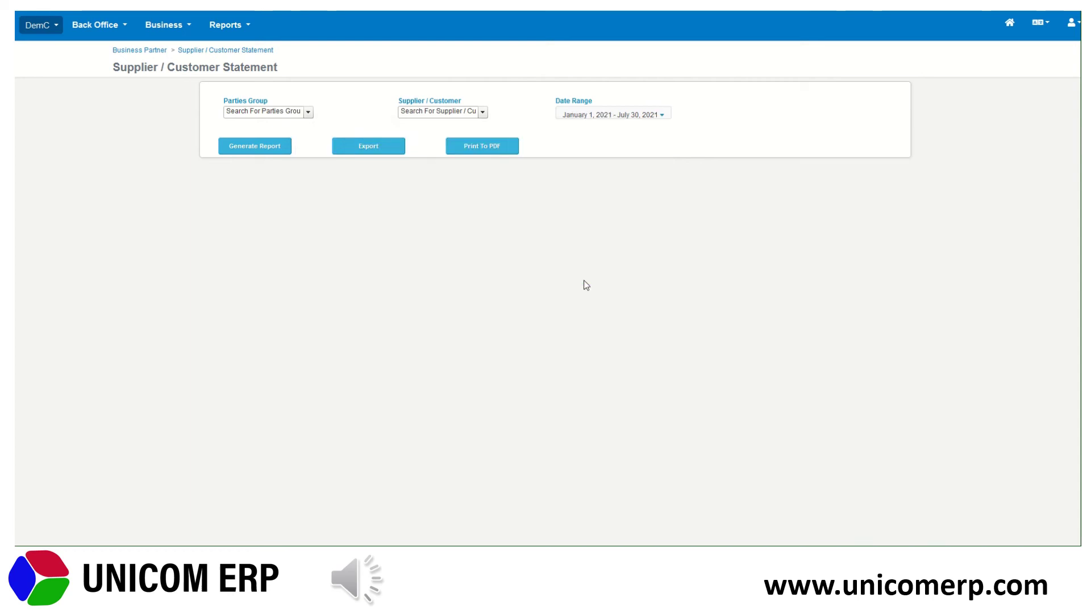
# Generate the statement for the first listed customer in the Customers group and open its 22/07/2021 voucher
pyautogui.click(307, 113)
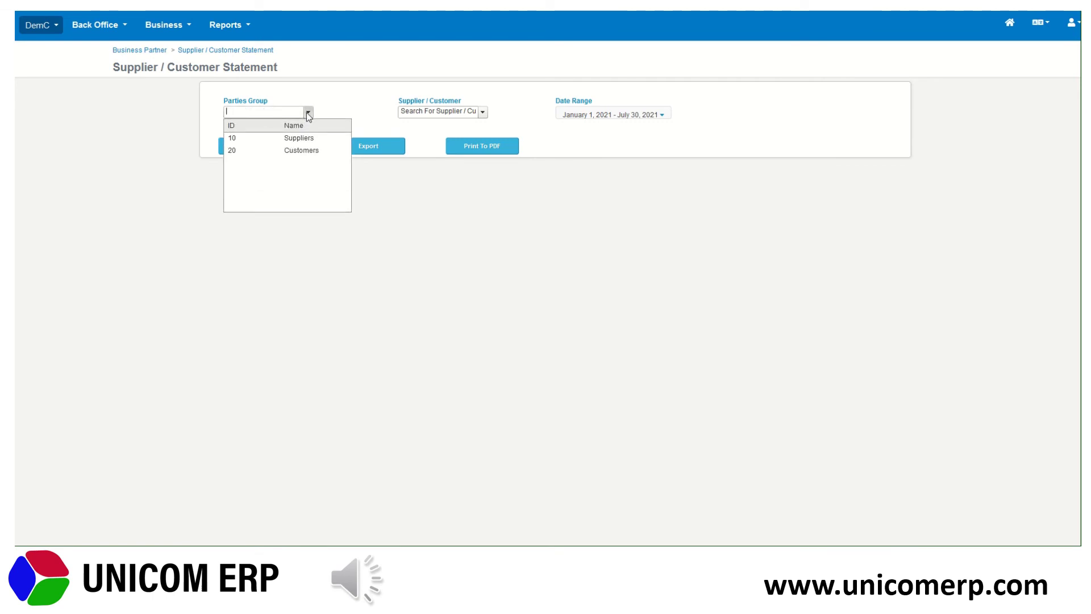
pyautogui.click(309, 152)
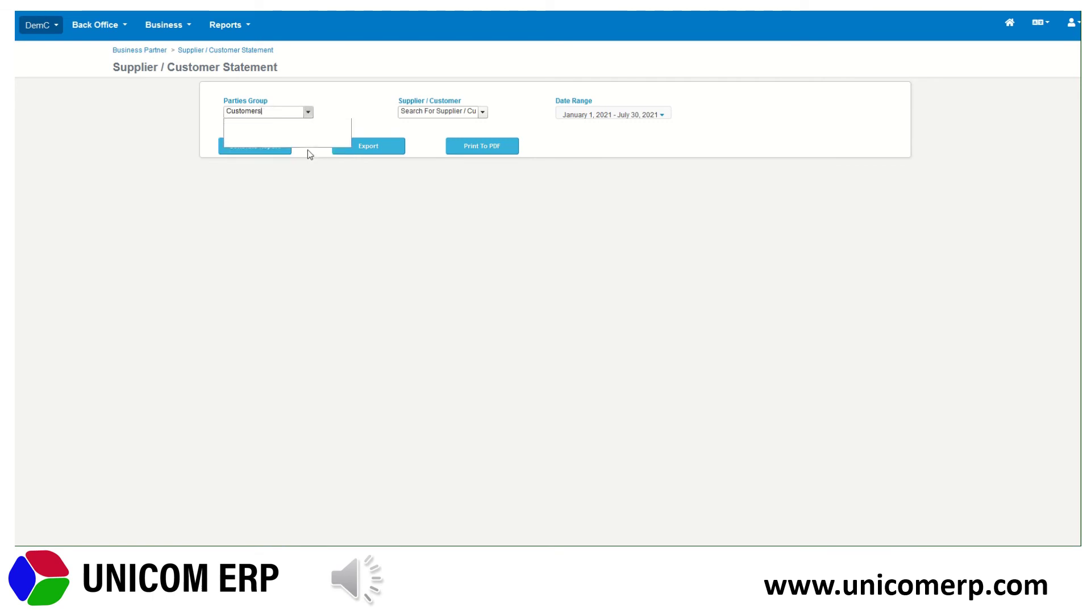
pyautogui.click(482, 113)
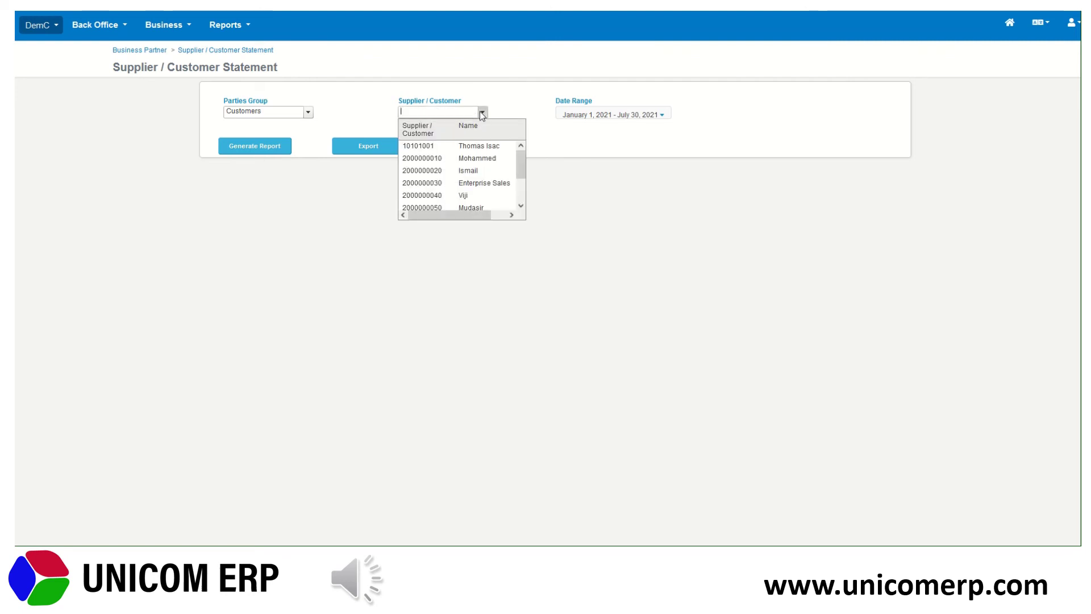
pyautogui.click(482, 147)
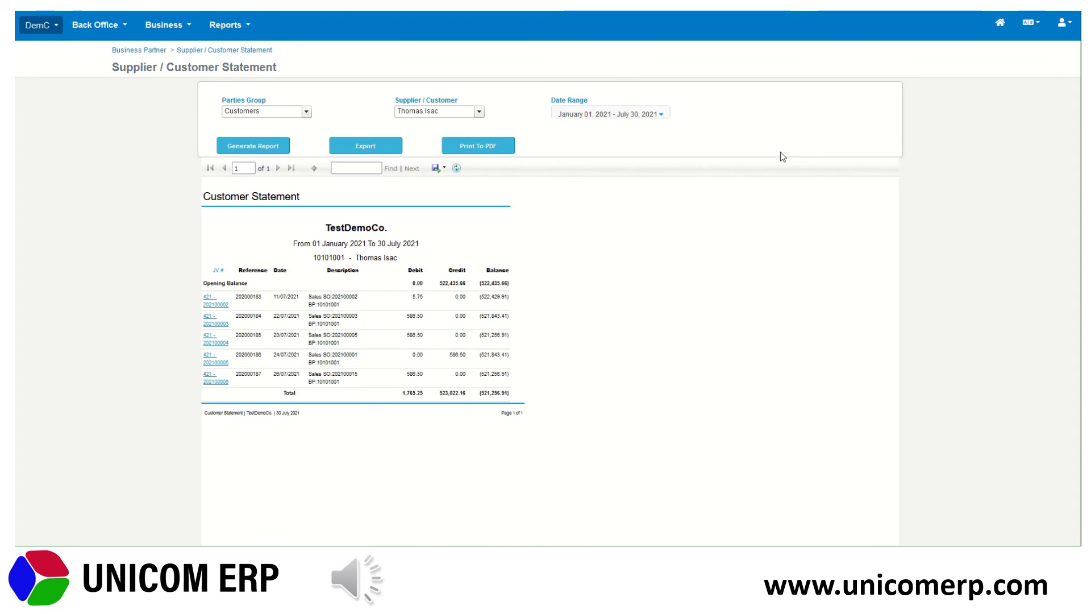
pyautogui.click(216, 326)
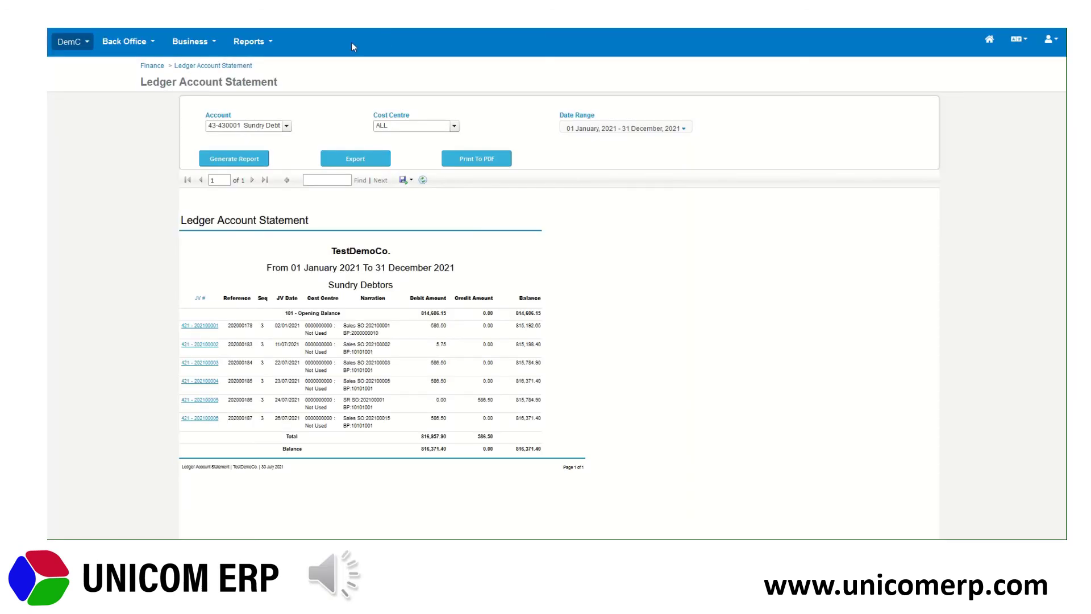
# Generate the Trial Balance for financial year 2021 and drill down through Sundry Debtors to its 02/01/2021 voucher
pyautogui.click(236, 44)
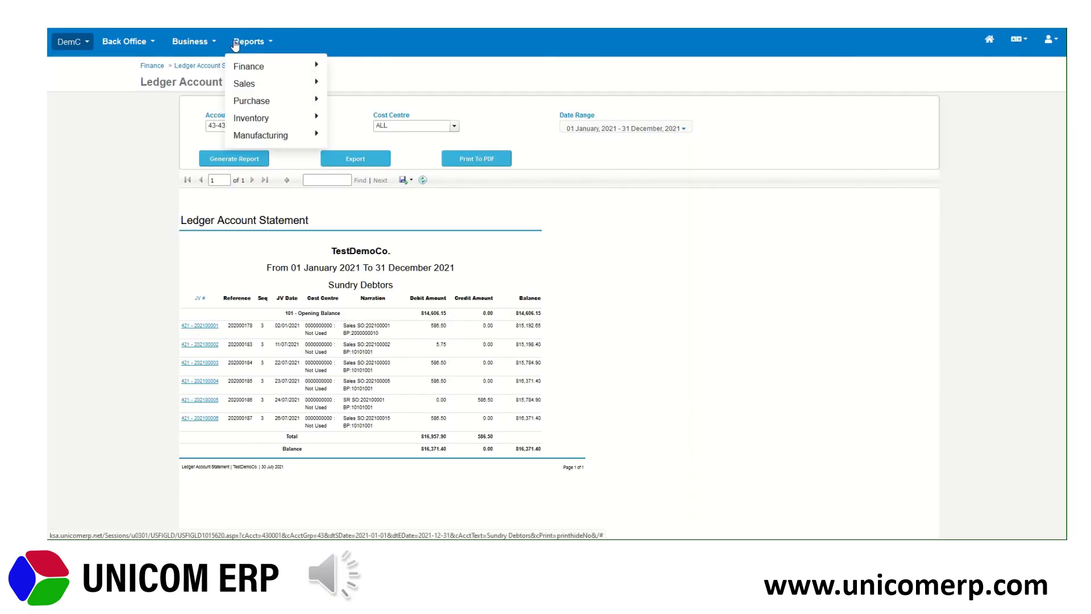
pyautogui.moveTo(261, 66)
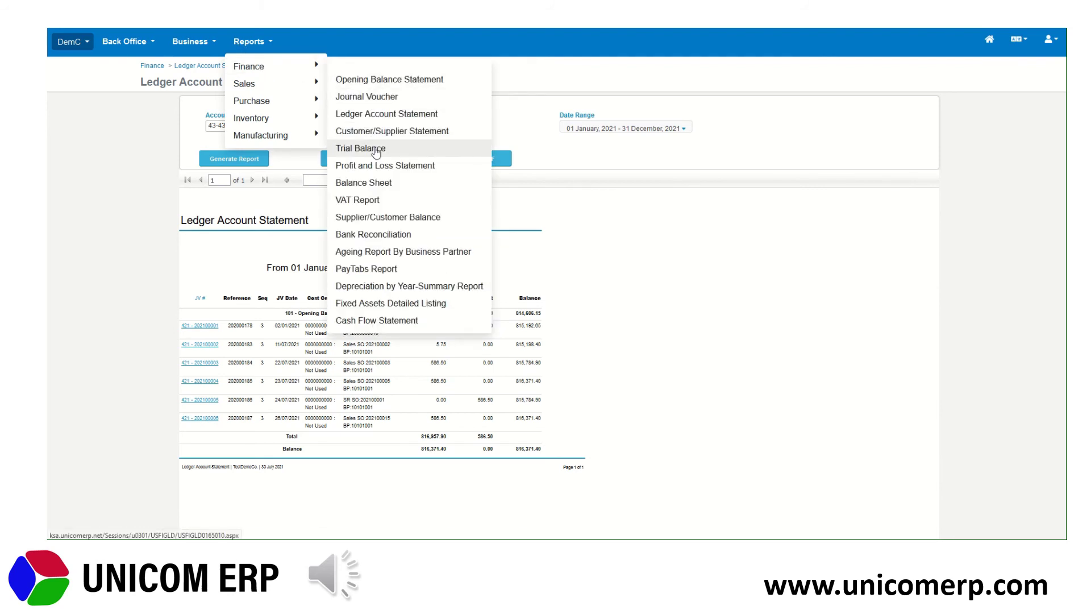
pyautogui.click(375, 150)
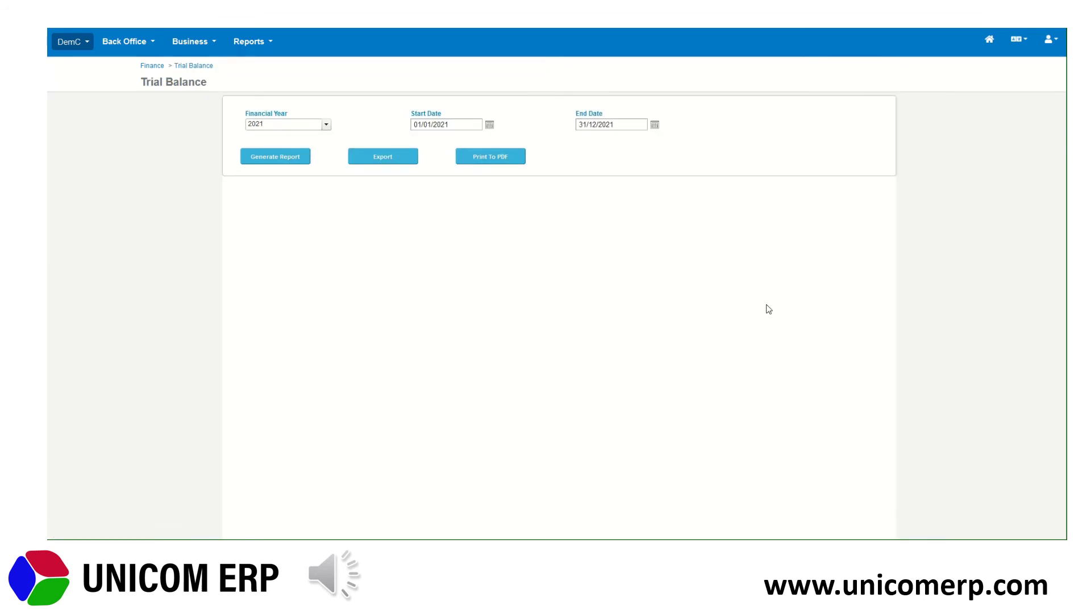
pyautogui.click(300, 160)
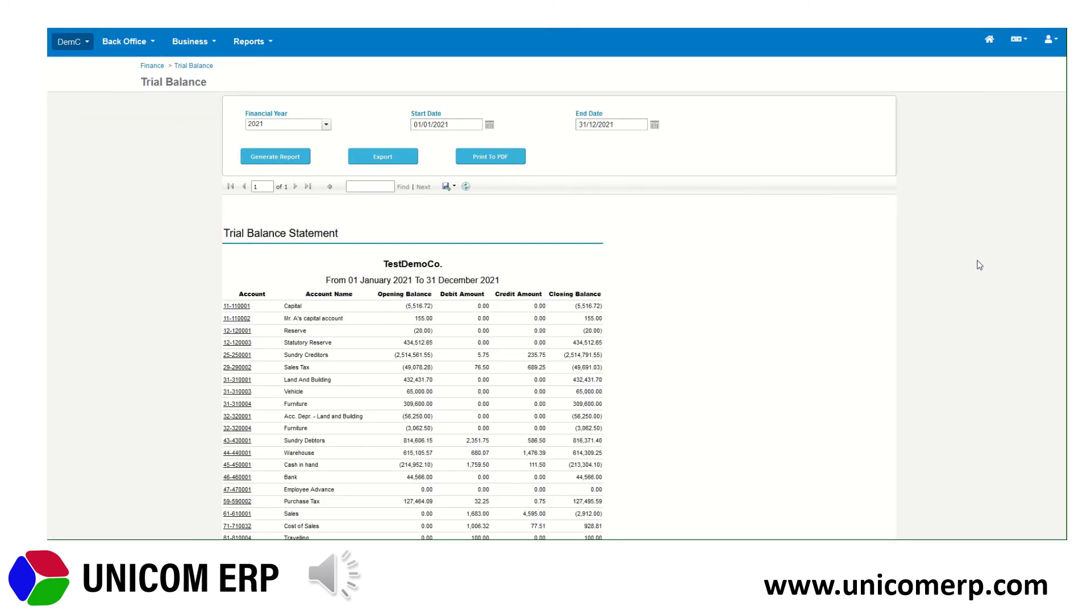
pyautogui.click(242, 445)
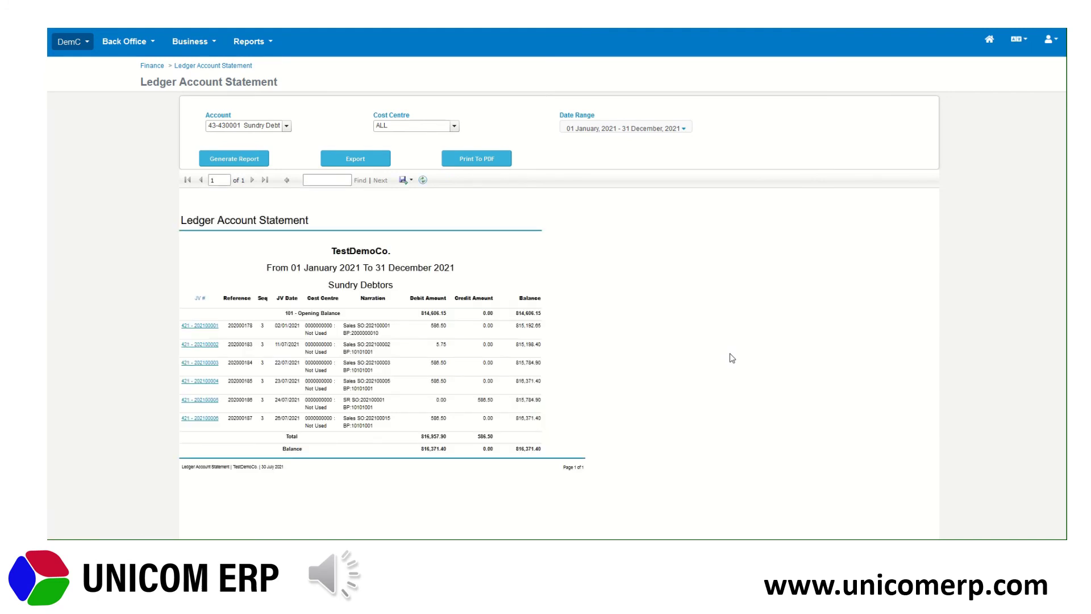
pyautogui.click(214, 329)
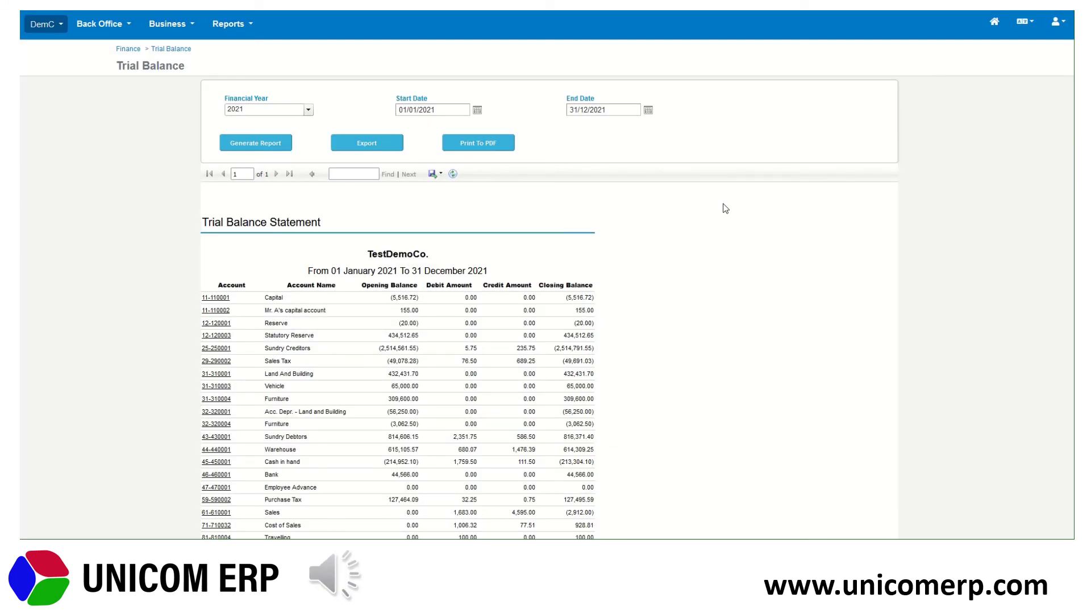
# Generate the Profit and Loss Statement for financial year 2021 with the cost centre set to ALL
pyautogui.click(244, 25)
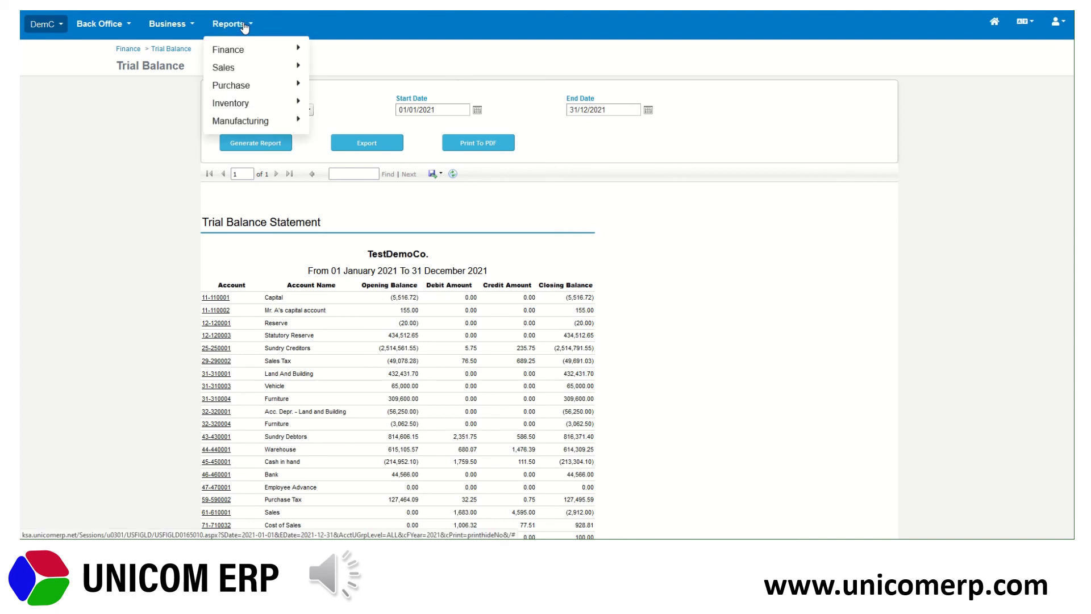
pyautogui.moveTo(245, 49)
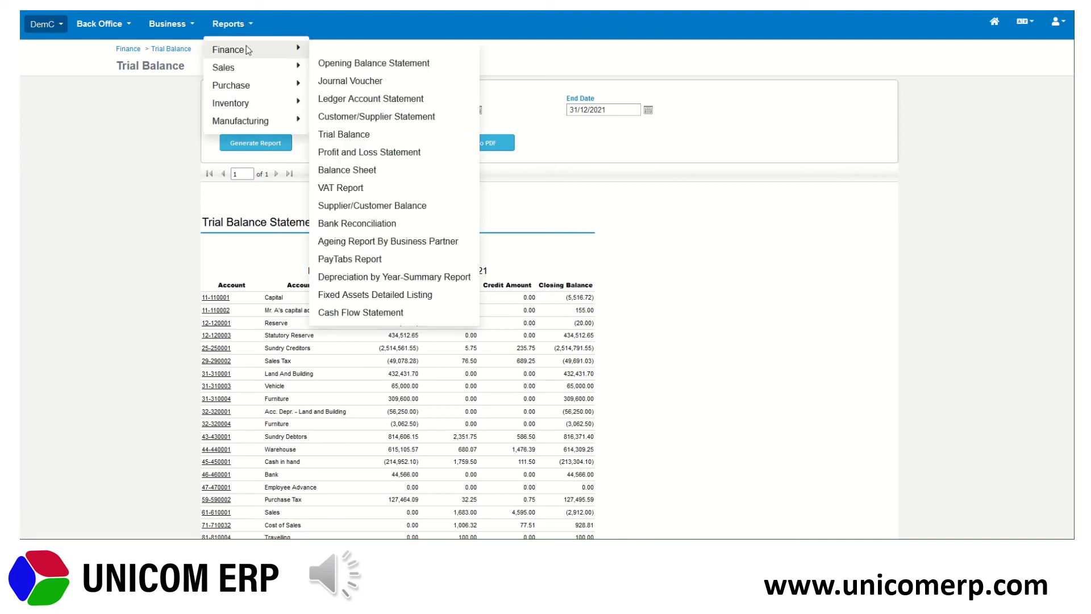
pyautogui.click(370, 153)
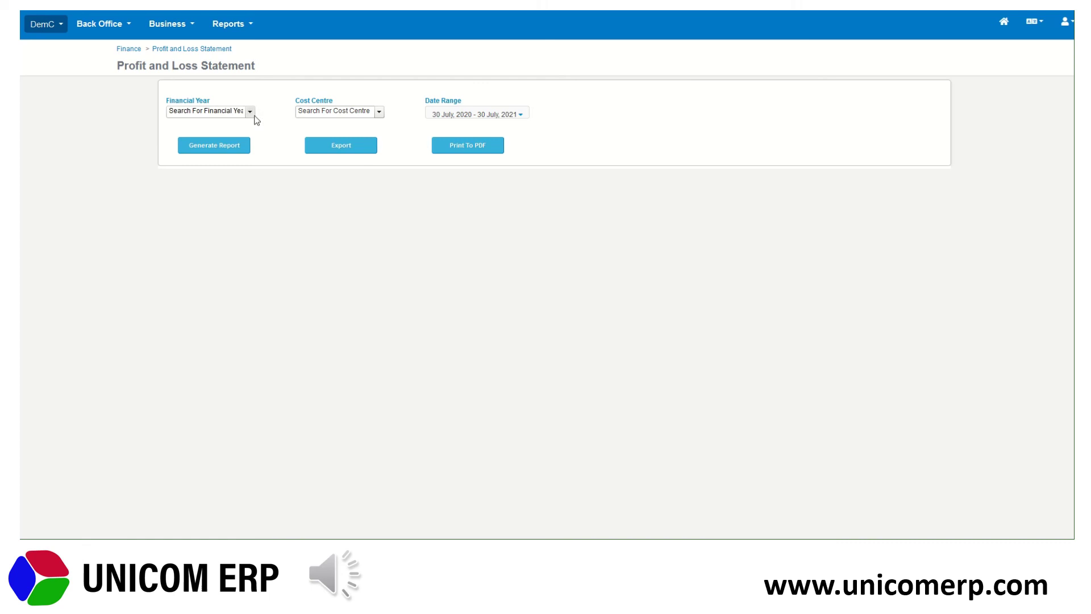
pyautogui.click(250, 113)
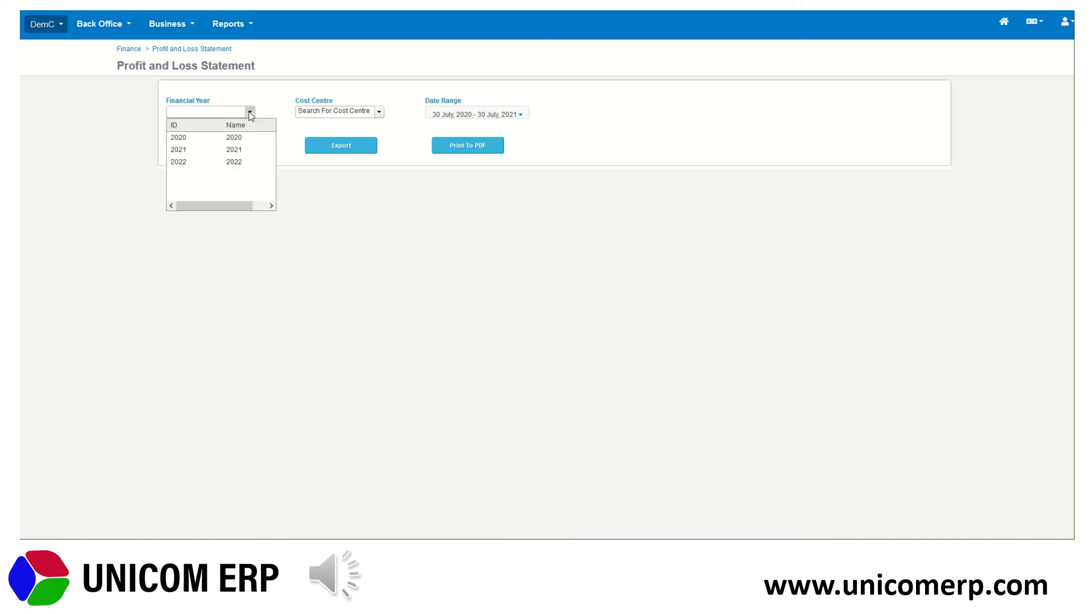
pyautogui.click(239, 150)
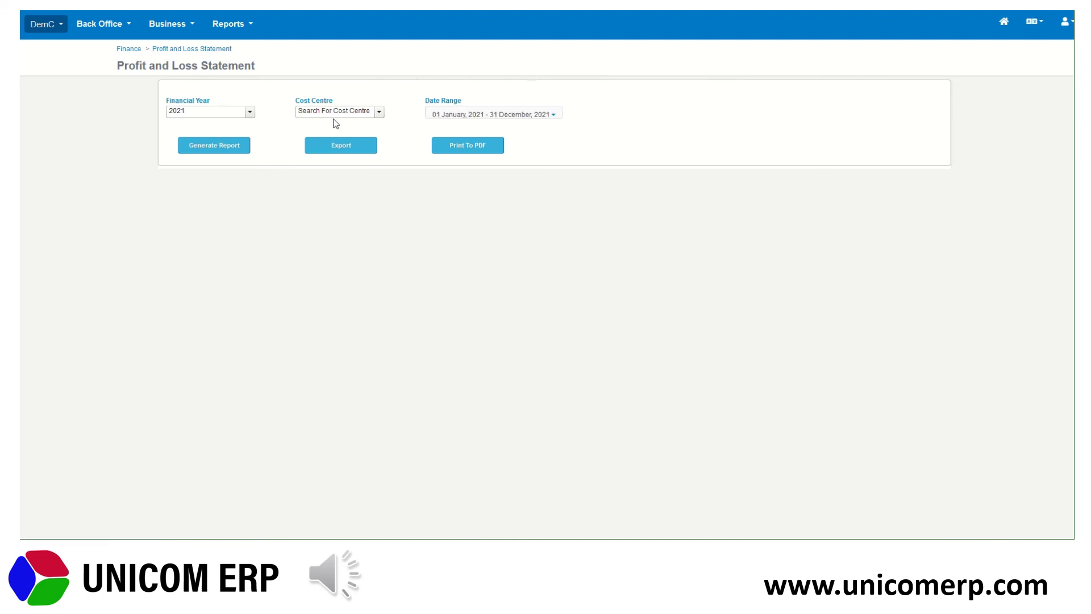
pyautogui.click(377, 113)
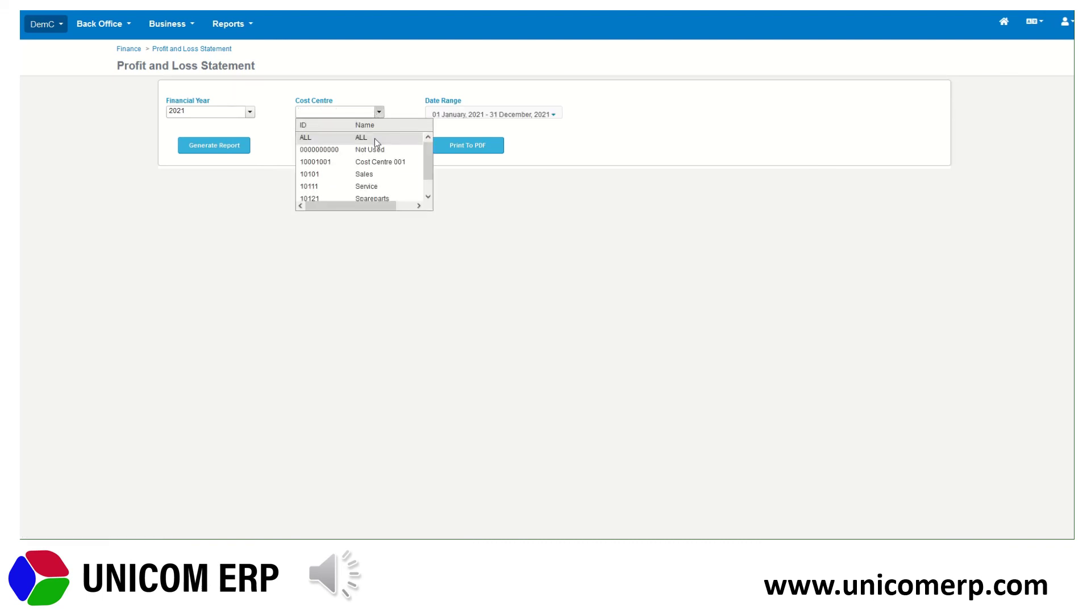
pyautogui.click(374, 138)
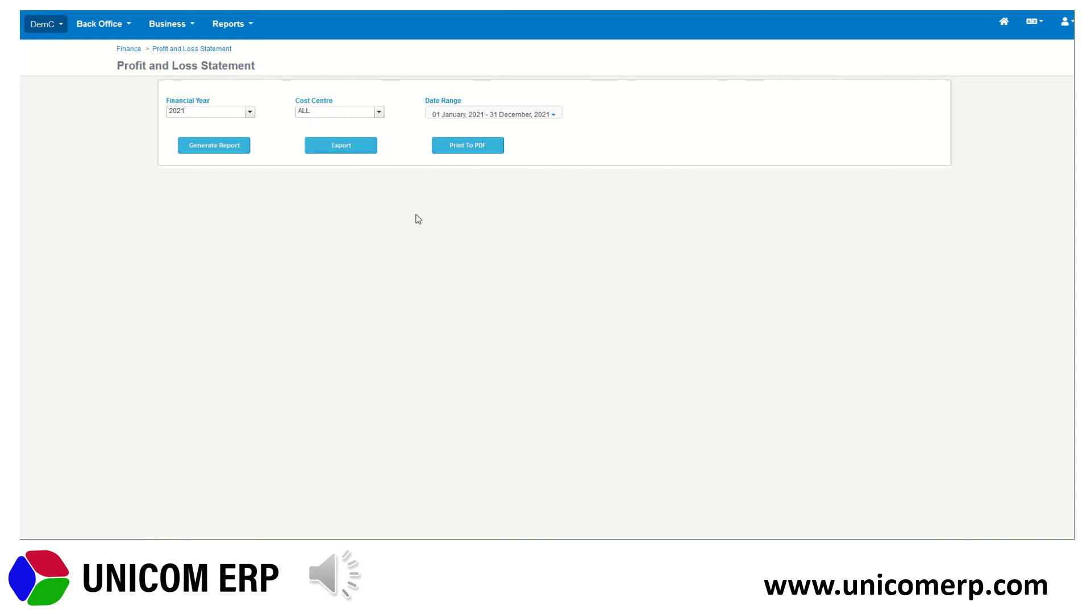
pyautogui.click(224, 150)
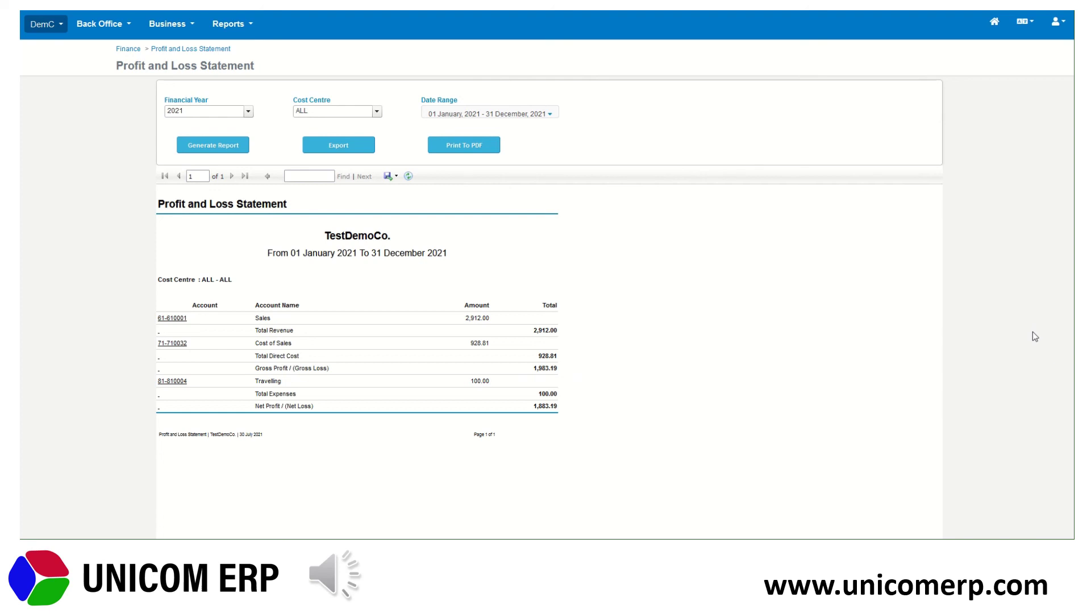
# Drill down from Cost of Sales in the Profit and Loss Statement to its 02/01/2021 voucher
pyautogui.click(172, 343)
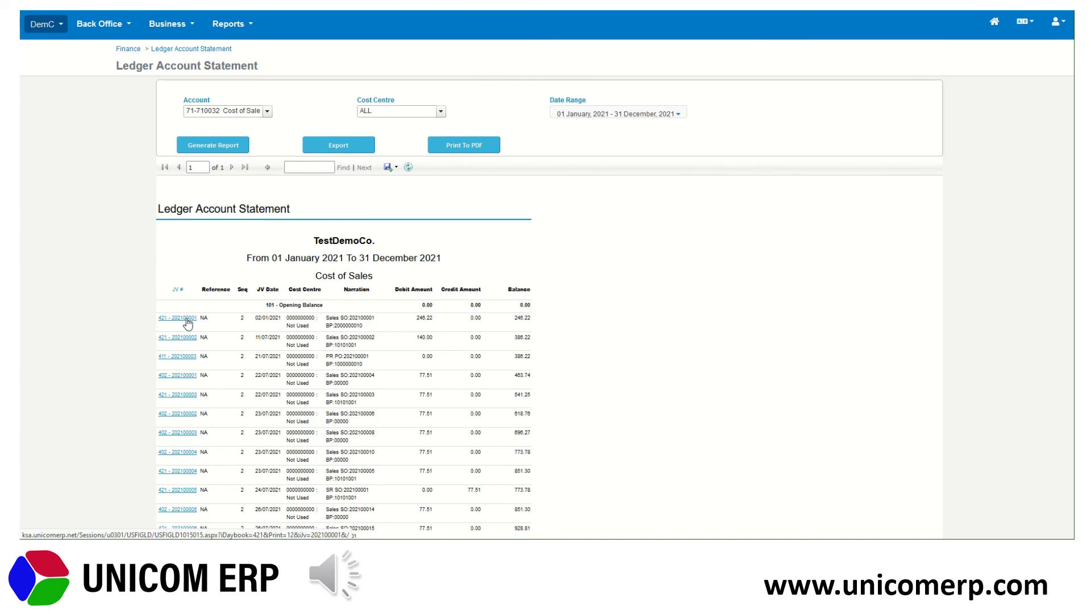
pyautogui.click(187, 320)
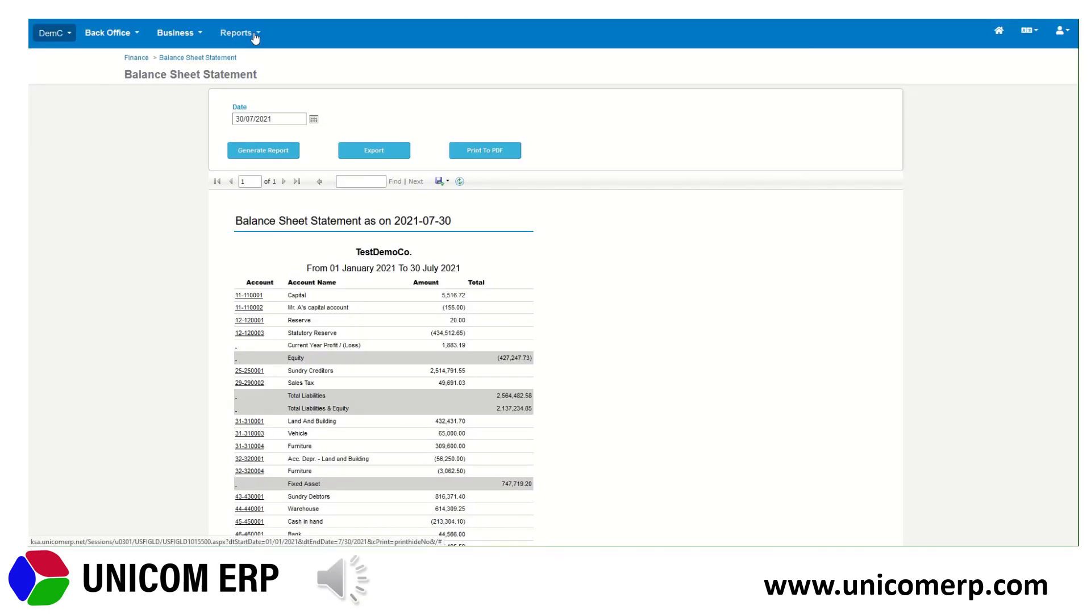
# Generate the Balance Sheet as on 30/07/2021 and drill down through Sundry Creditors to one of its July 2021 purchase vouchers
pyautogui.click(257, 48)
pyautogui.moveTo(268, 59)
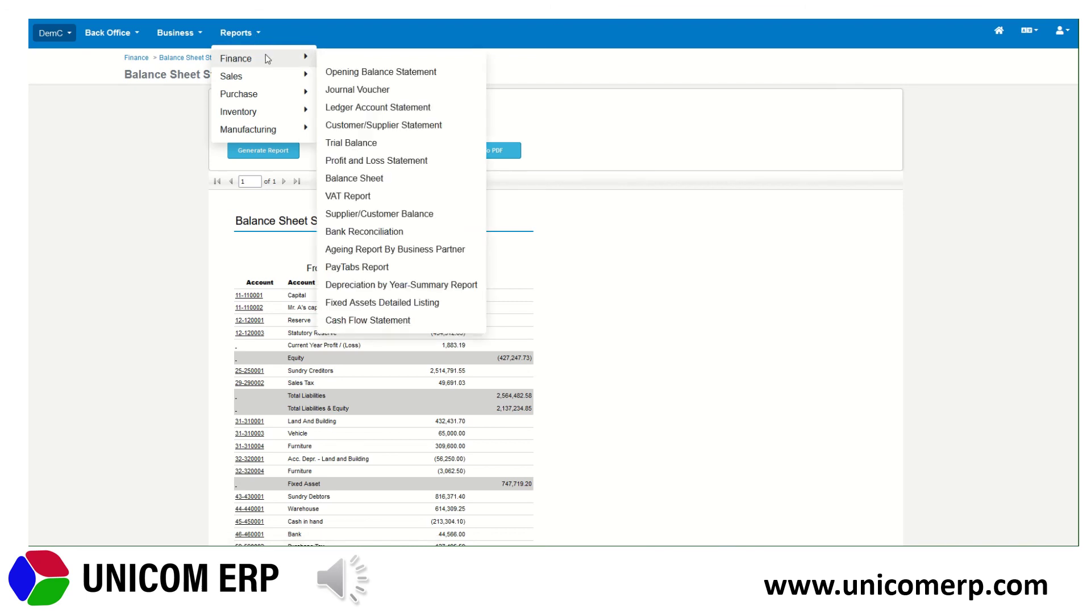
pyautogui.click(384, 178)
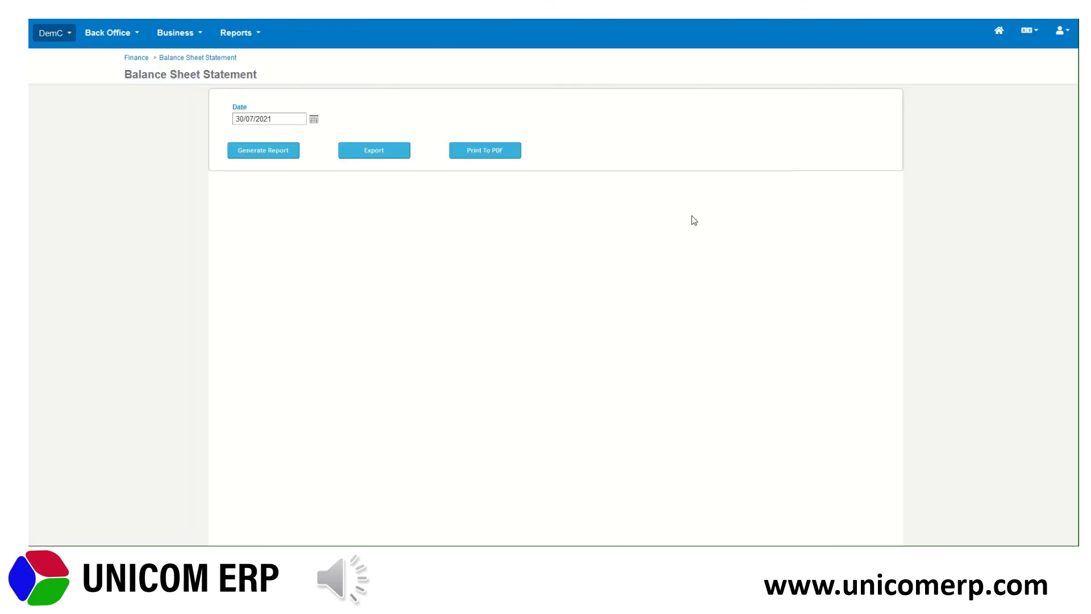
pyautogui.click(263, 154)
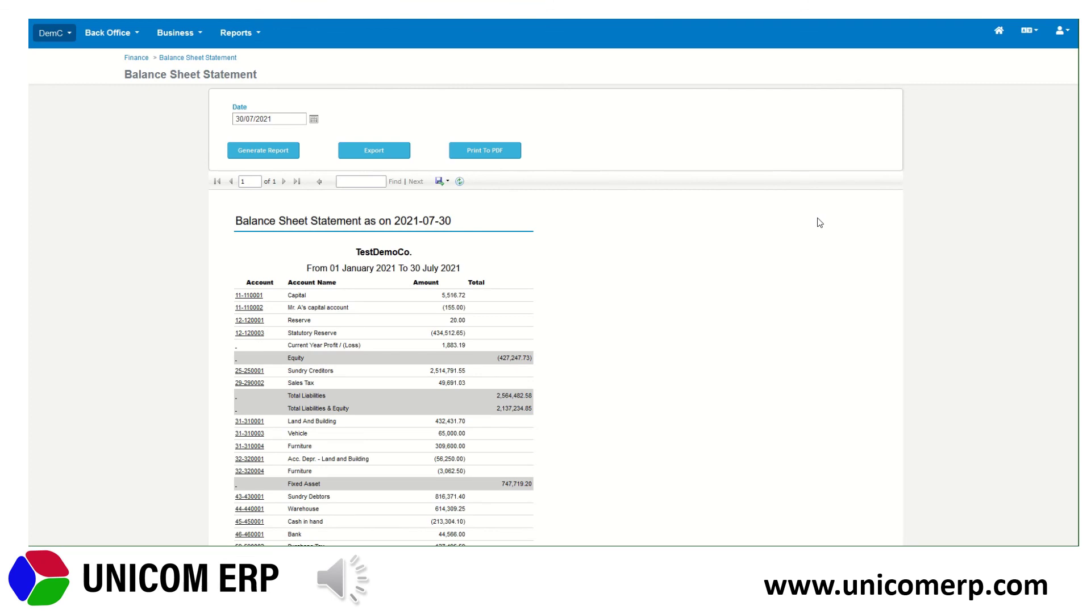
pyautogui.click(246, 376)
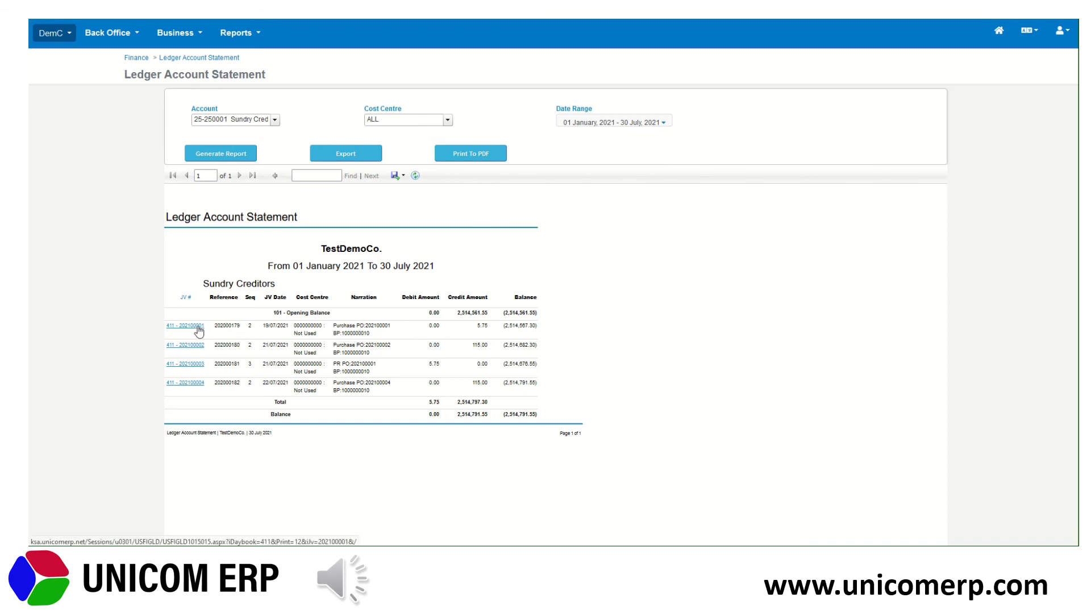
pyautogui.click(197, 346)
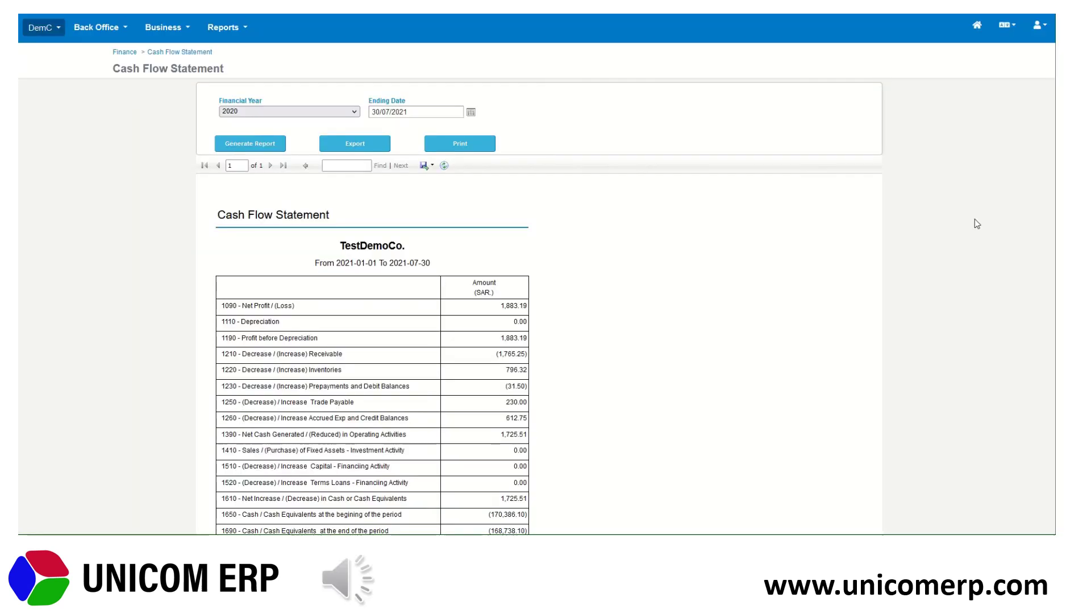
# Generate the Cash Flow Statement for financial year 2021 with ending date 30/07/2021 and review its lines
pyautogui.click(230, 29)
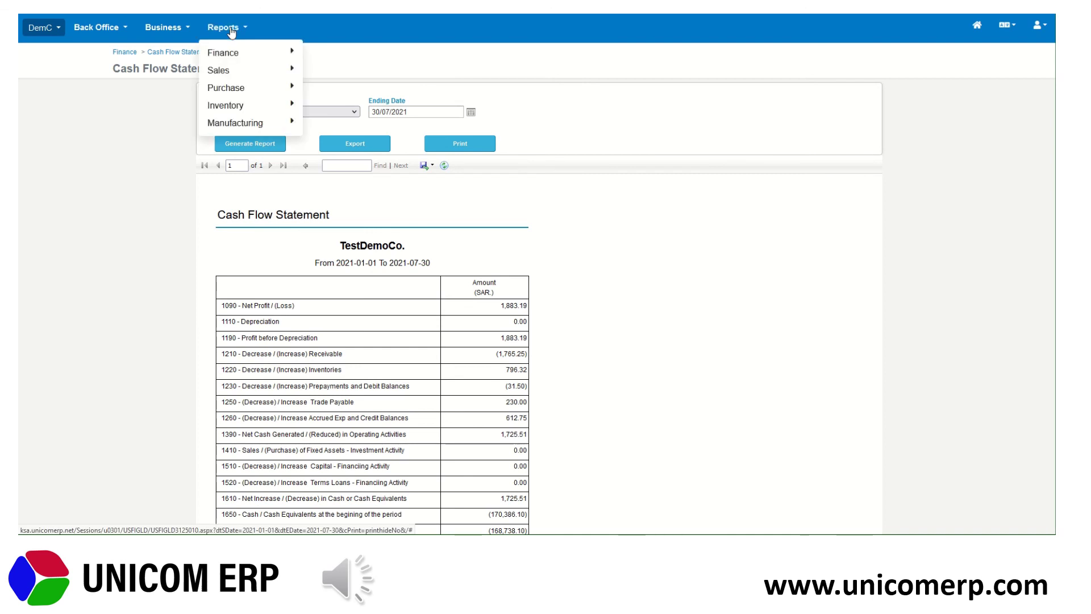
pyautogui.moveTo(240, 57)
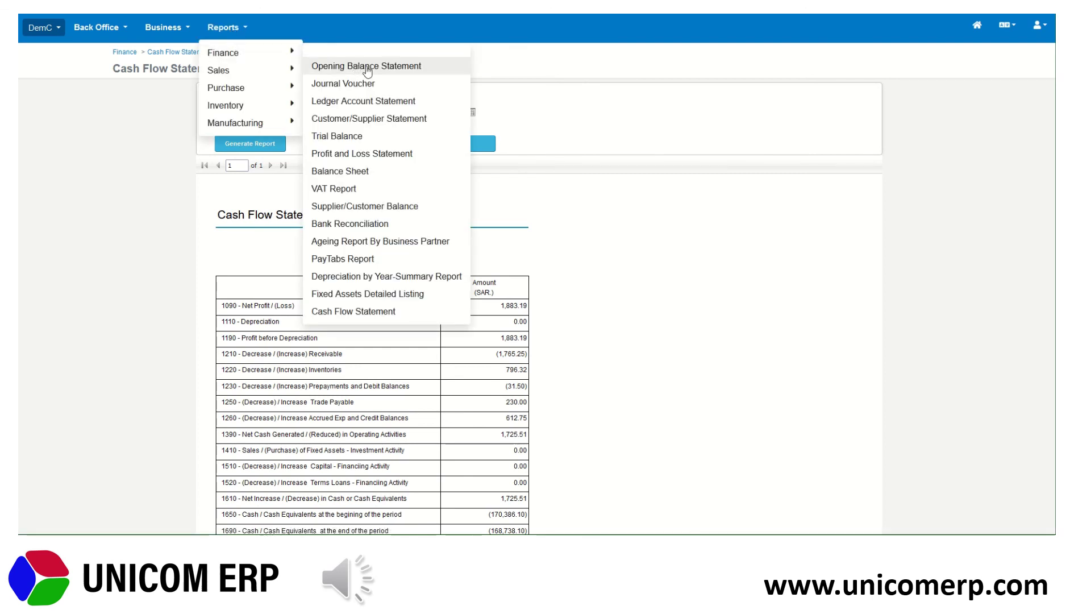
pyautogui.click(385, 312)
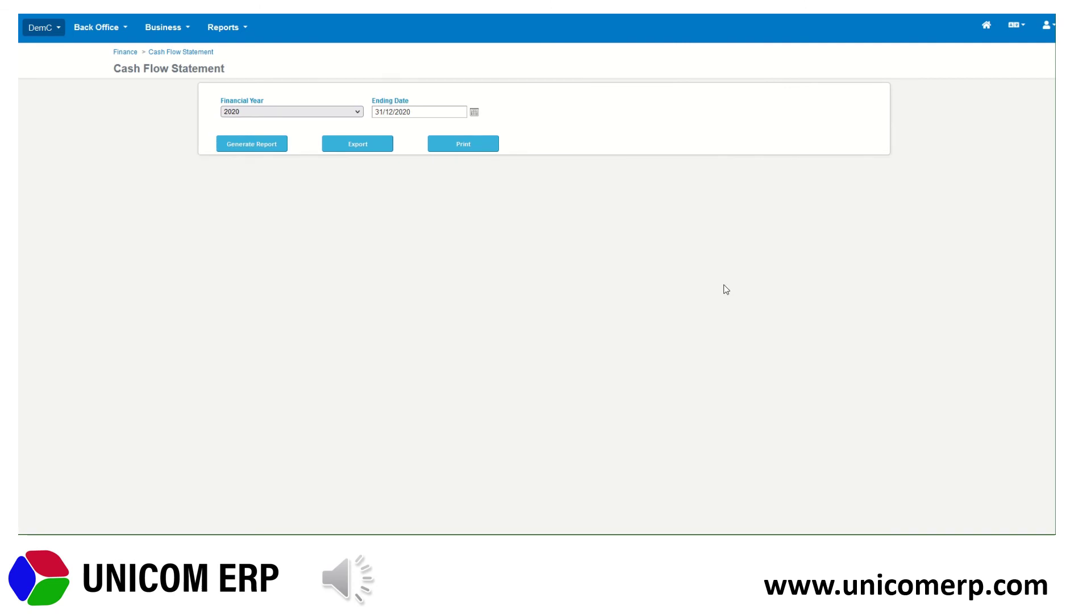
pyautogui.click(357, 113)
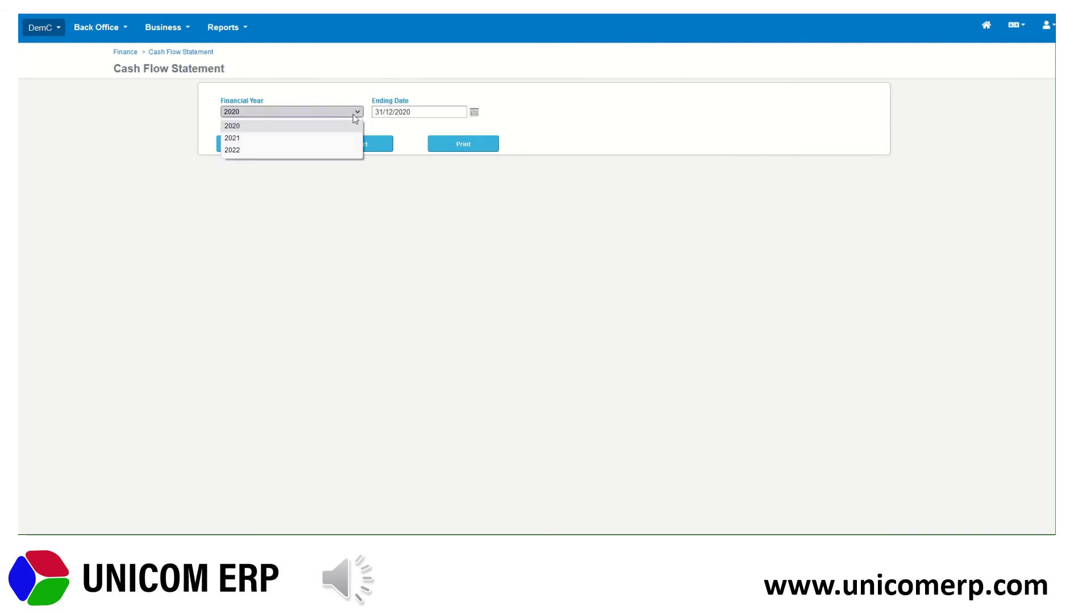
pyautogui.click(323, 139)
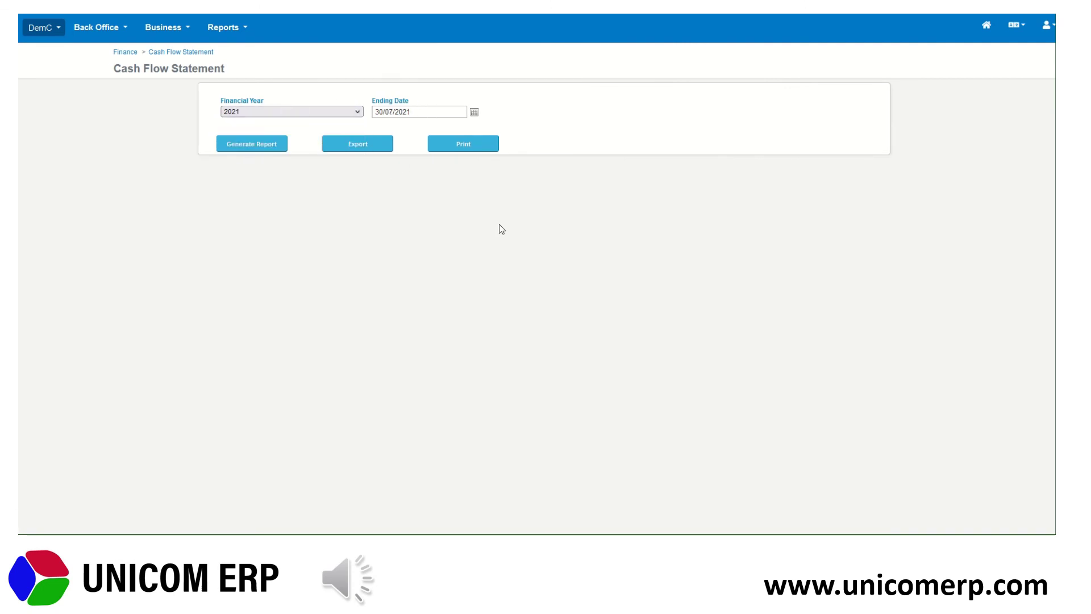
pyautogui.click(263, 147)
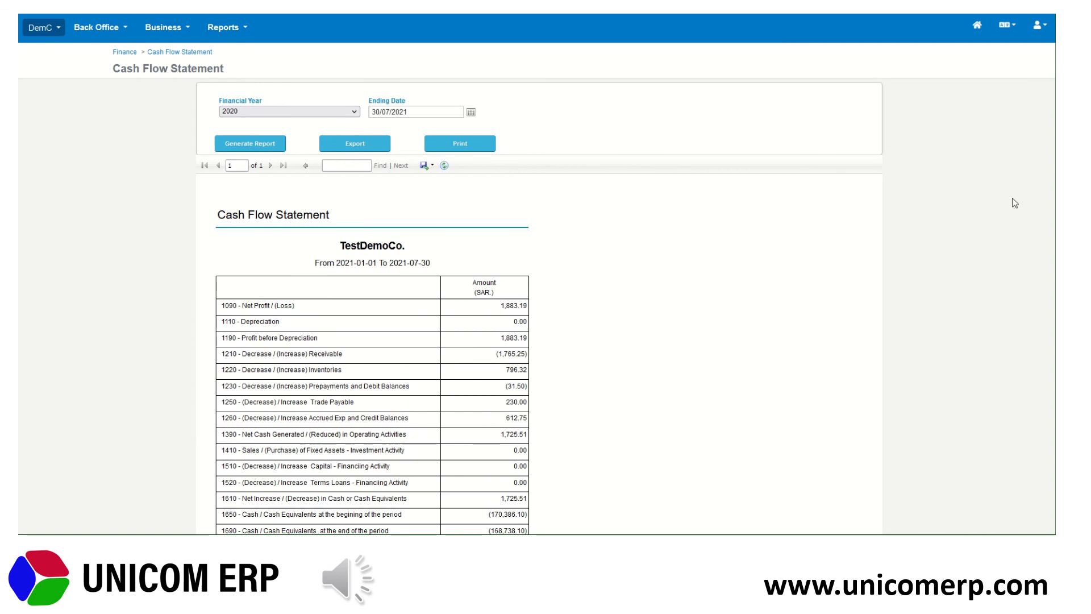
pyautogui.scroll(-2, 537, 272)
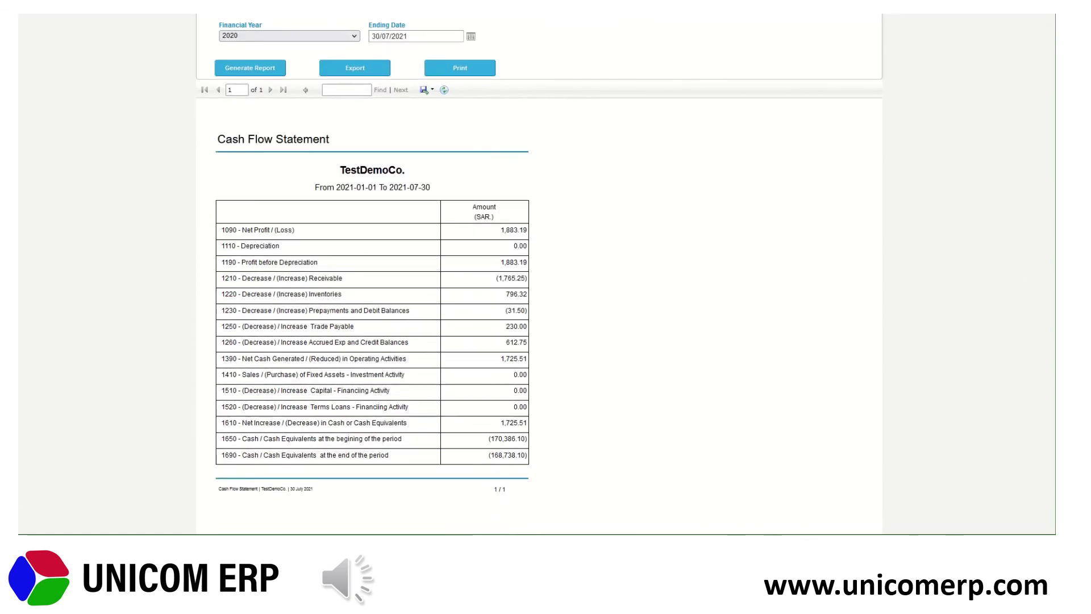
pyautogui.scroll(1, 858, 346)
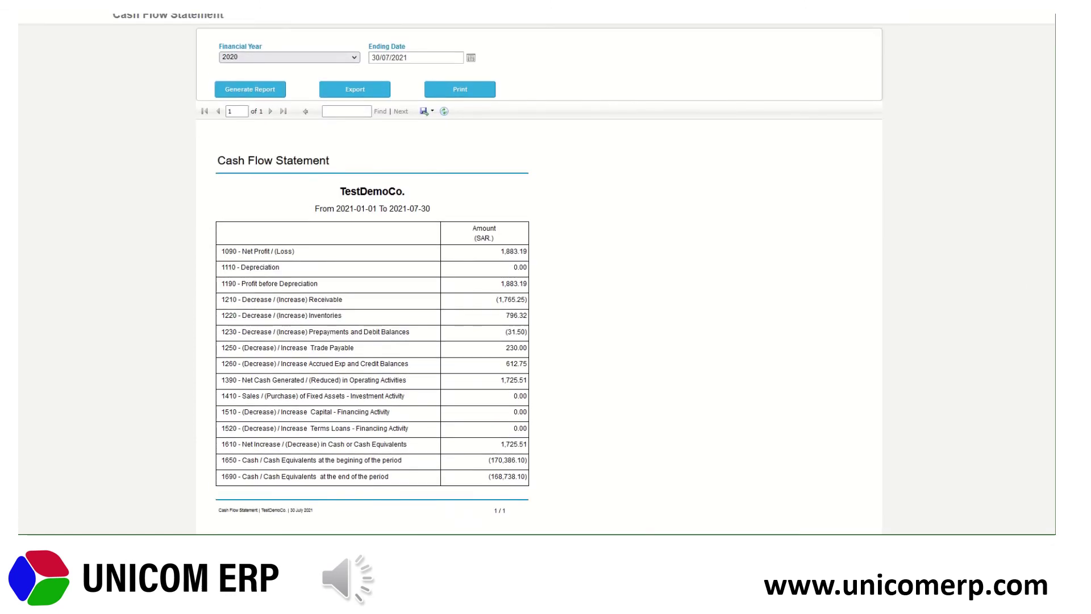